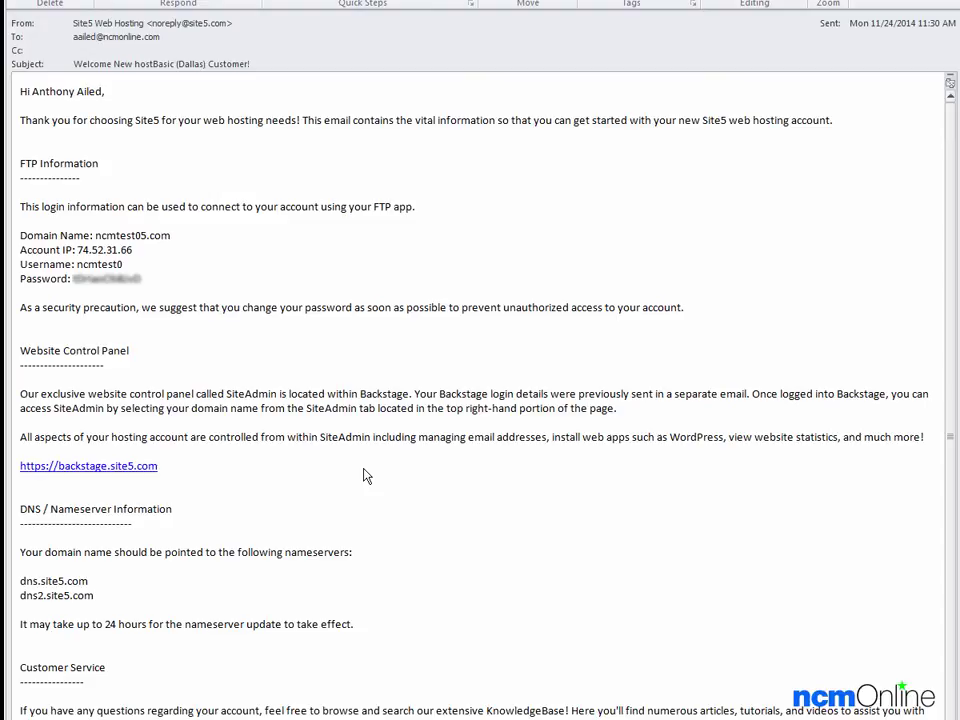
# Sign in to Site5 Backstage and choose ncmtest05.com from the SiteAdmin site list.
pyautogui.click(90, 466)
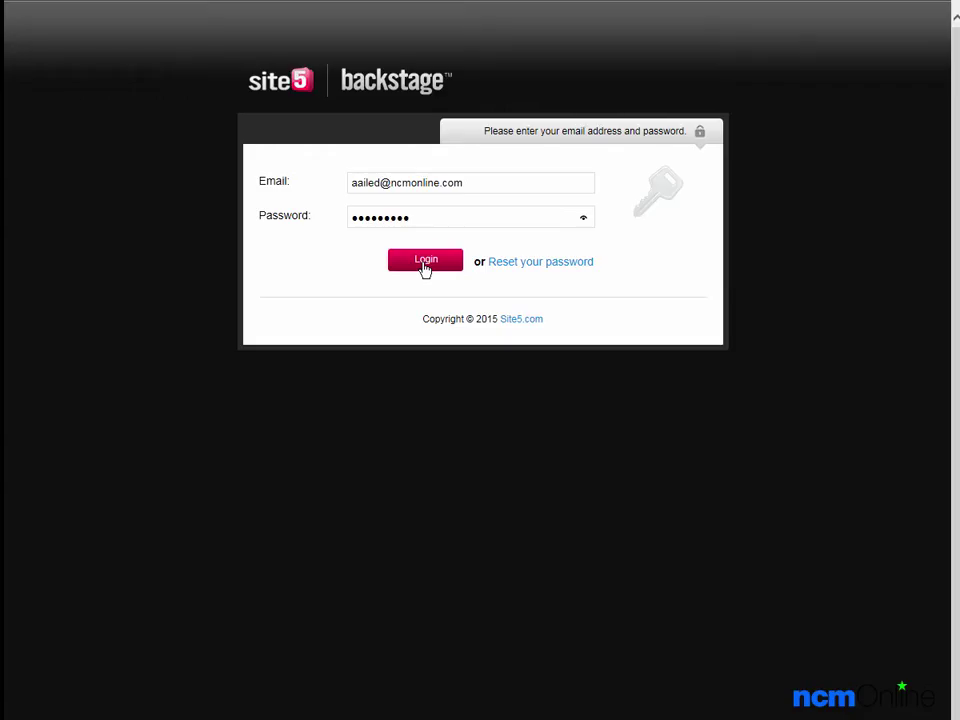
pyautogui.click(425, 262)
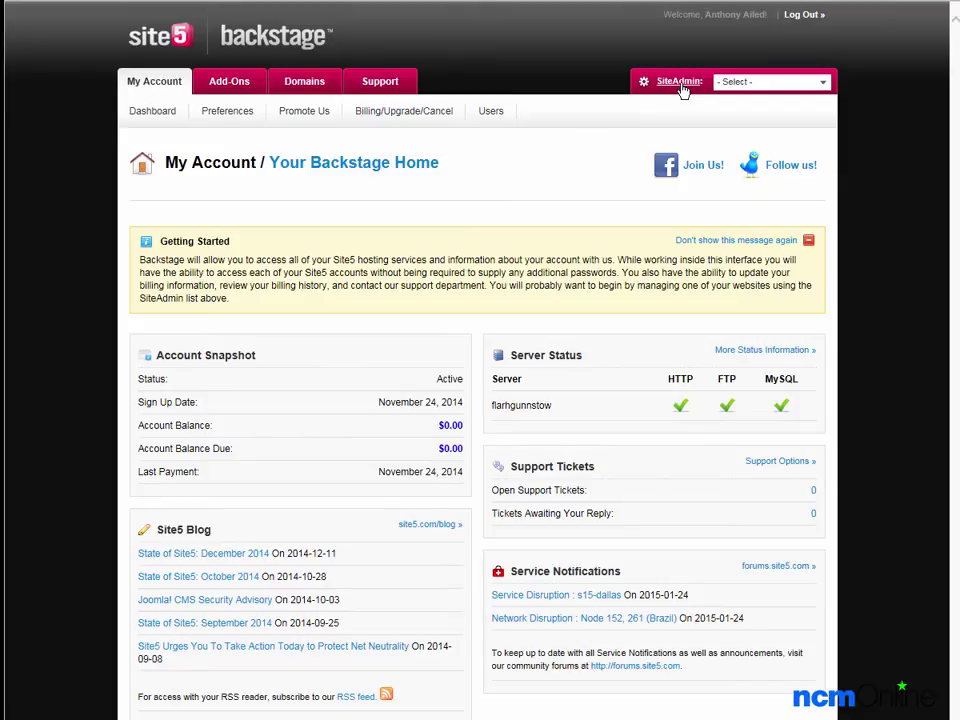
pyautogui.click(825, 88)
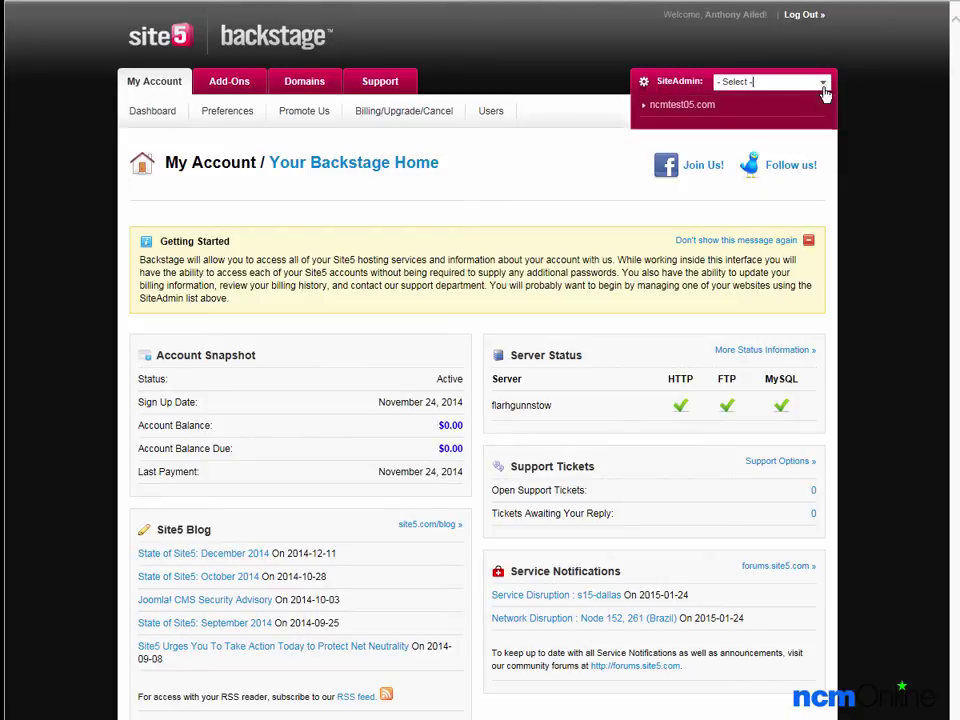
pyautogui.click(688, 106)
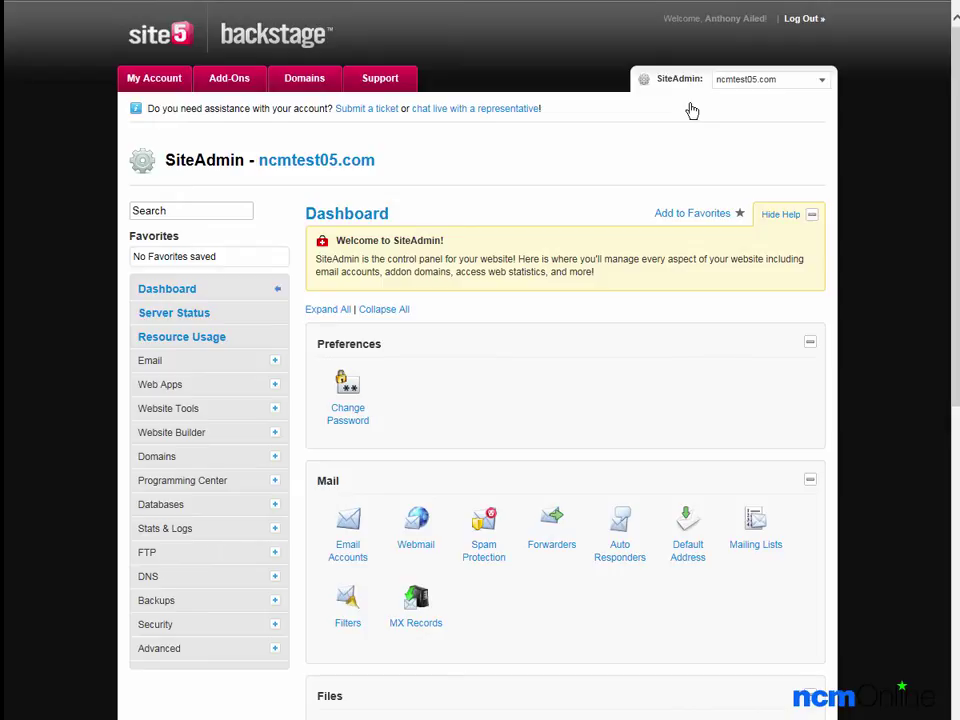
# Go down the ncmtest05.com dashboard to Web Apps under Software / Services.
pyautogui.scroll(-1, 957, 112)
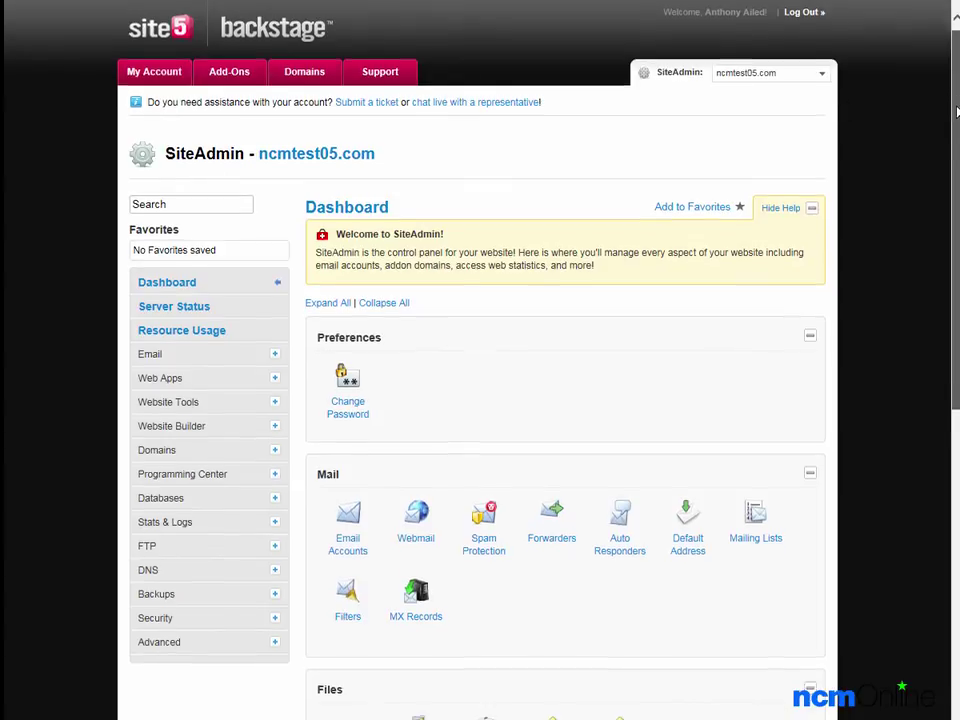
pyautogui.moveTo(957, 112); pyautogui.dragTo(929, 564)
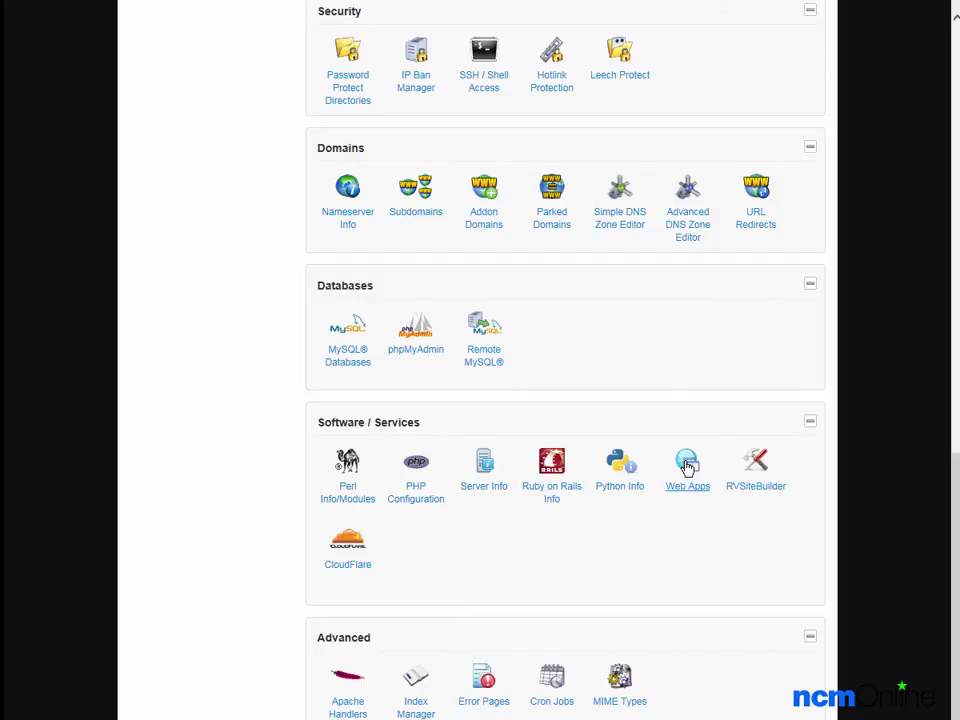
pyautogui.click(688, 466)
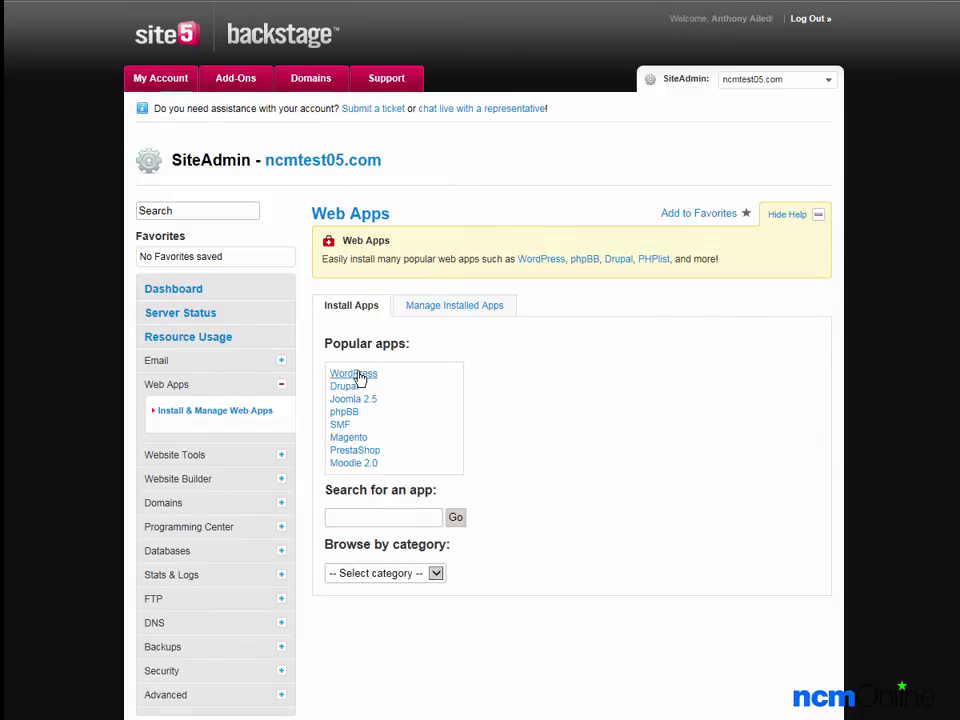
# Start the WordPress 4.1 install form from Popular apps, keeping the install directory blank.
pyautogui.click(357, 375)
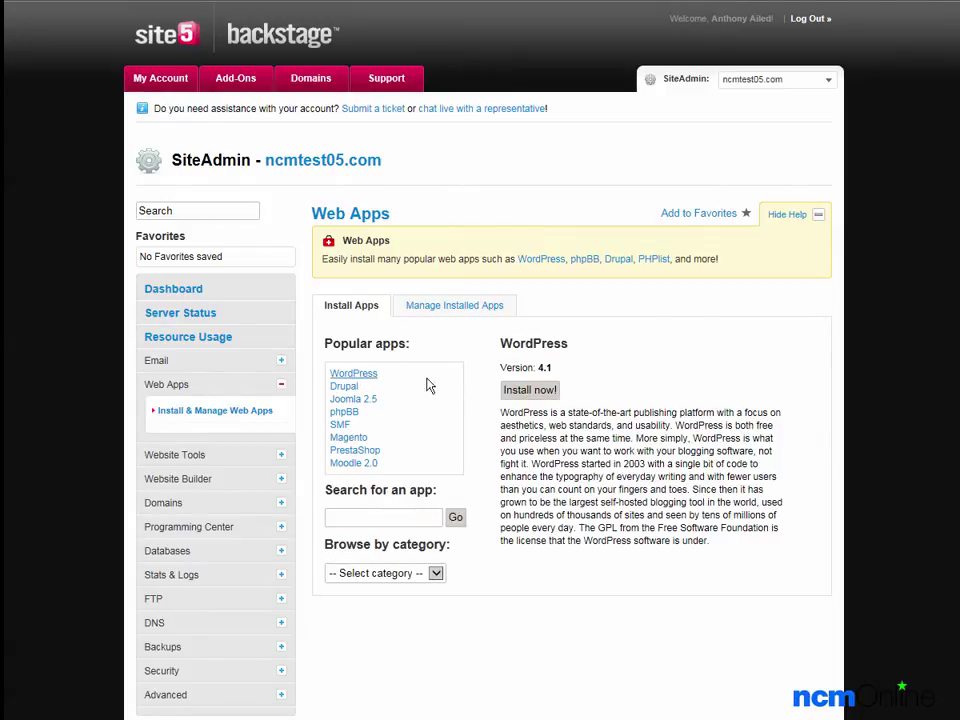
pyautogui.click(530, 391)
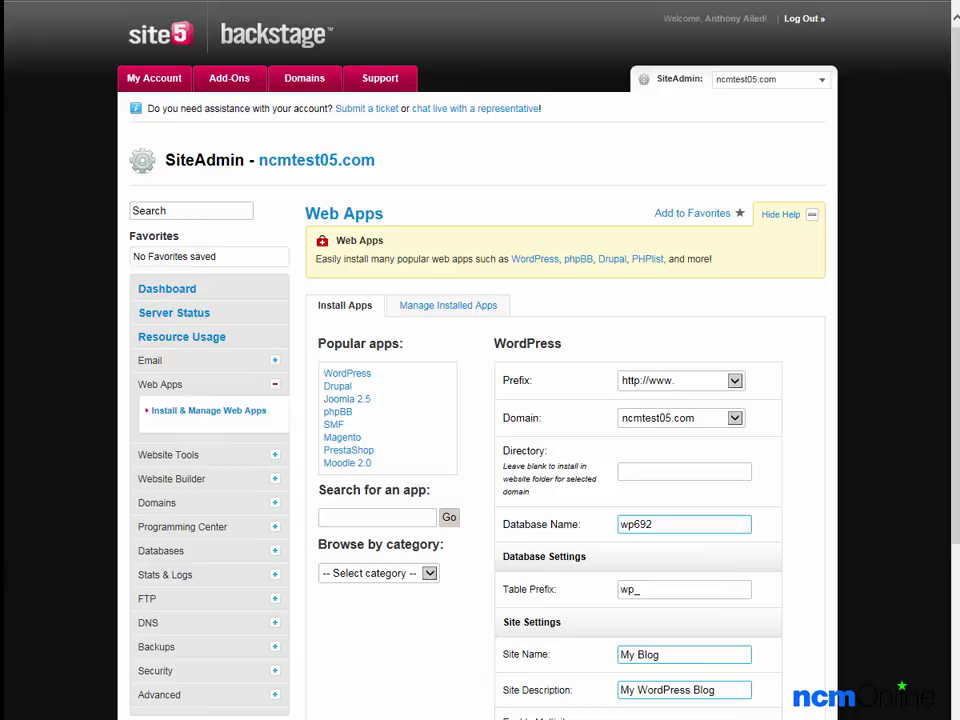
pyautogui.scroll(-5, 943, 487)
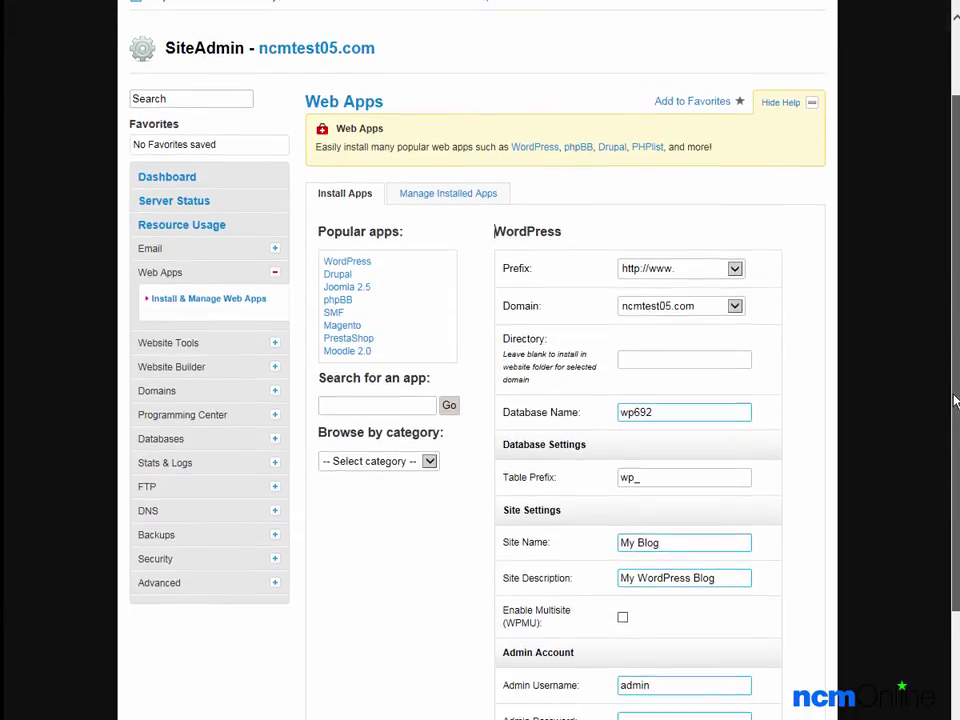
pyautogui.scroll(-4, 943, 487)
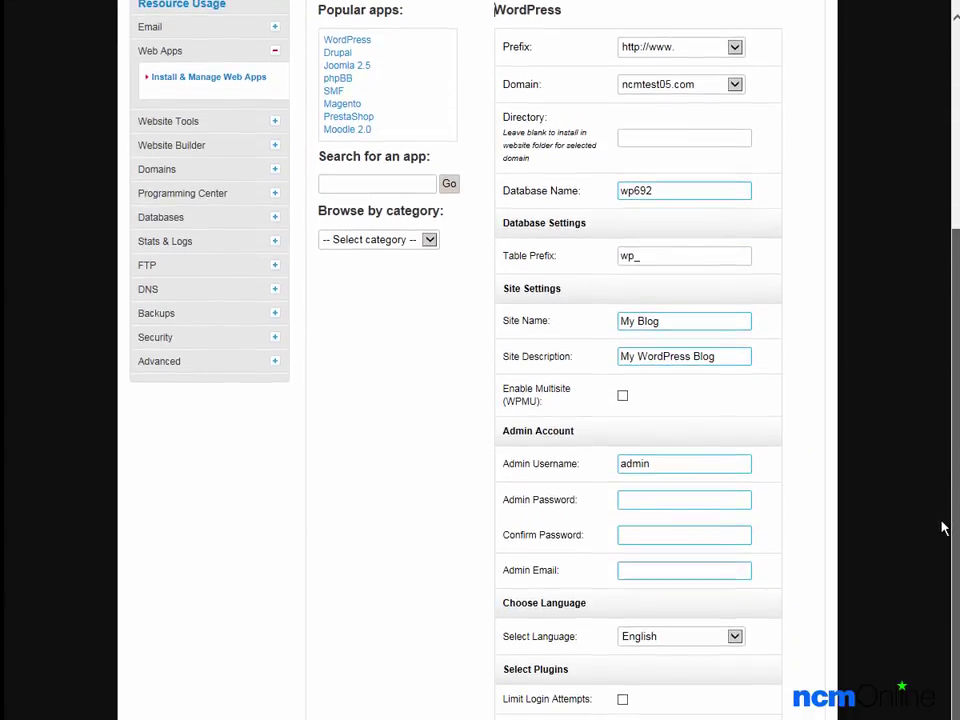
pyautogui.scroll(5, 957, 613)
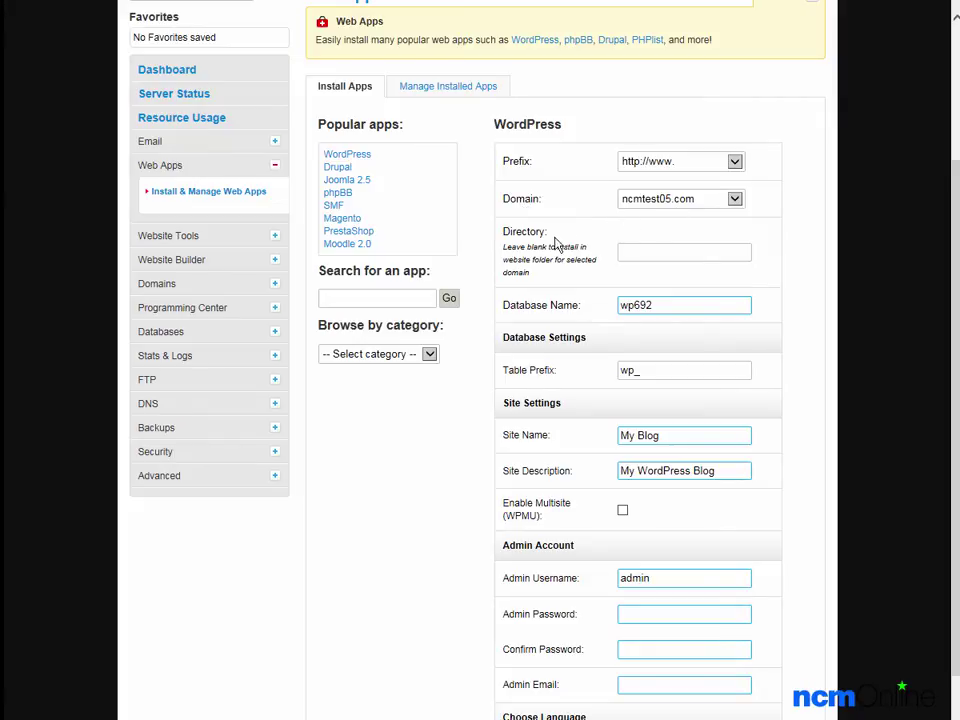
pyautogui.click(643, 252)
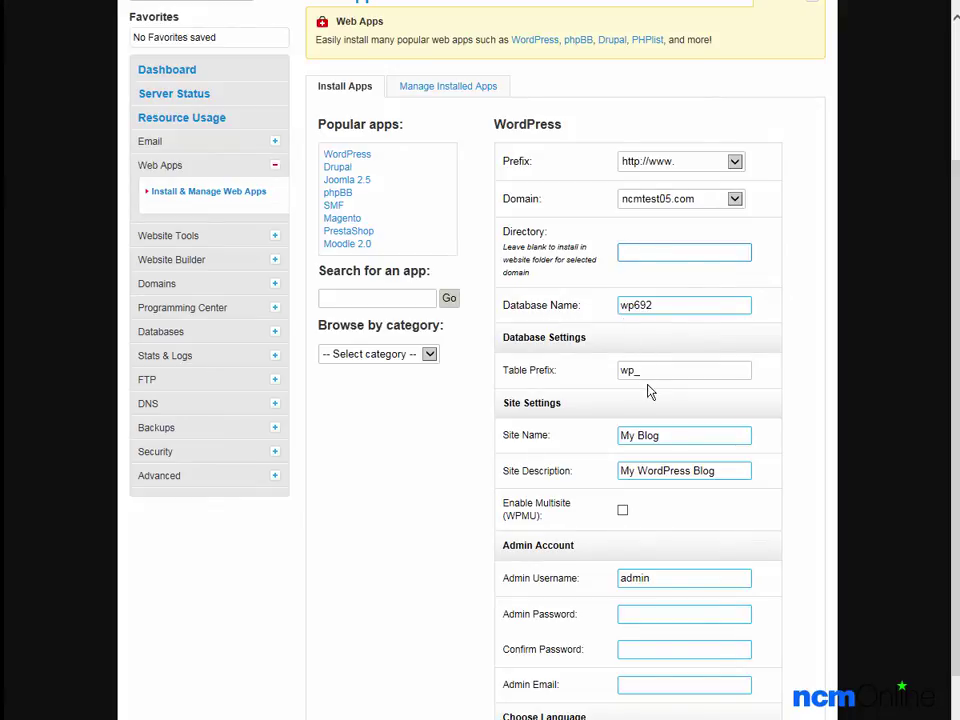
# Name the site 'NCM Test Site' with the description 'Test site for Site5 Hosting'.
pyautogui.click(680, 435)
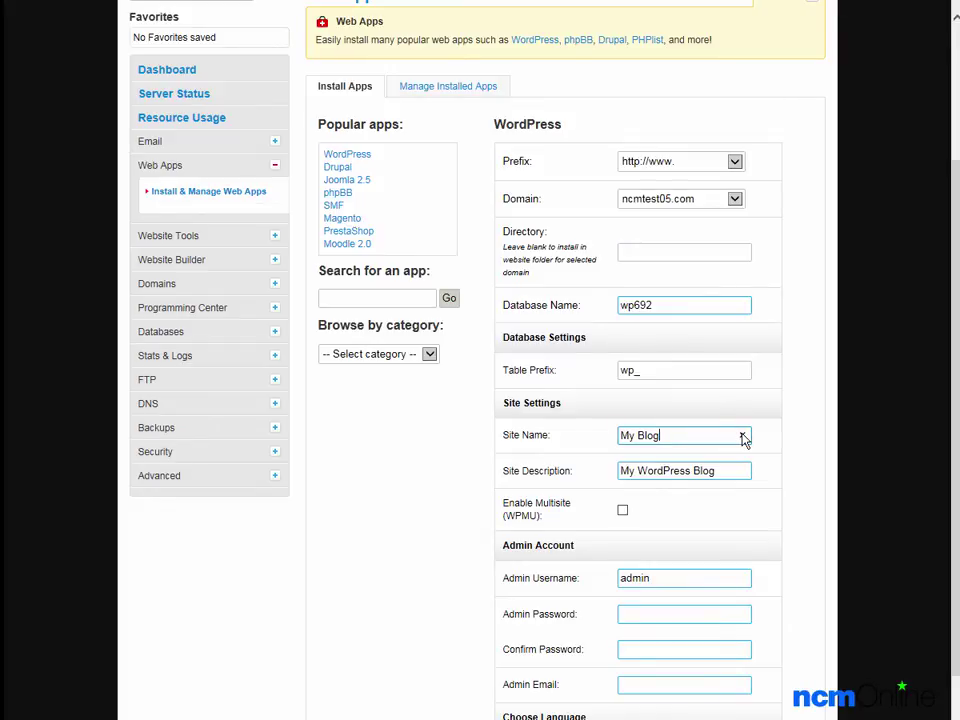
pyautogui.click(743, 437)
pyautogui.write('NCM Test Site')
pyautogui.press('Tab')
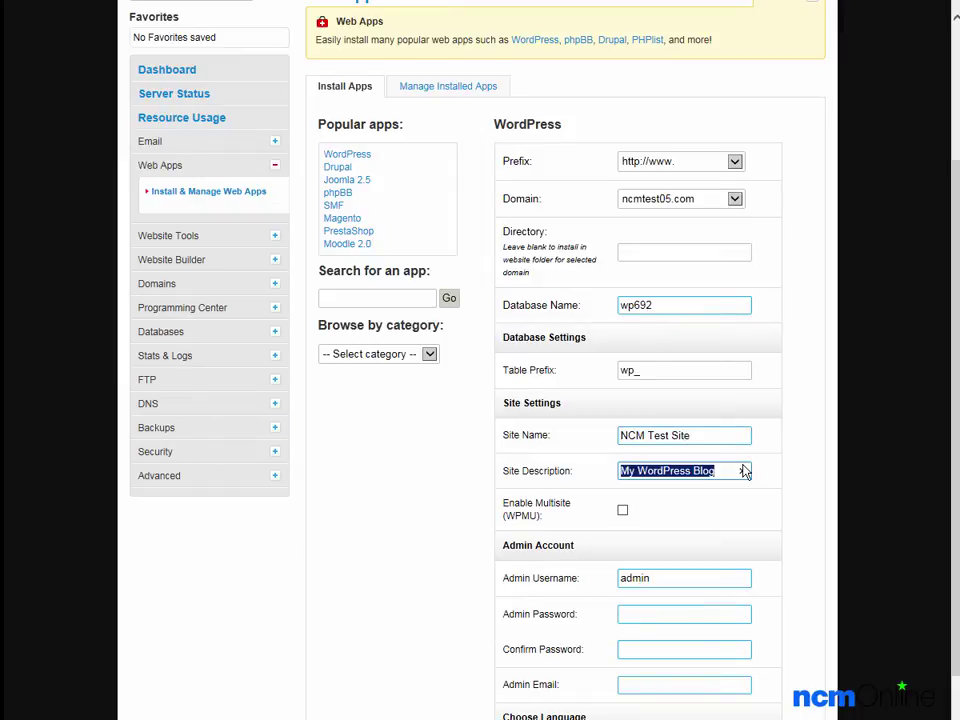
pyautogui.click(743, 472)
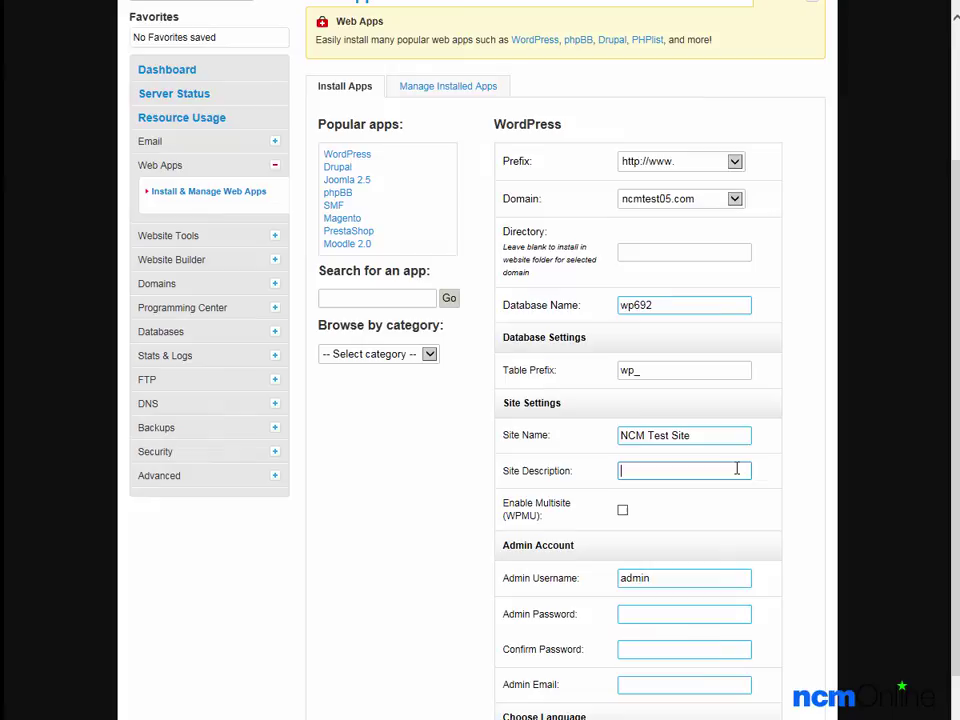
pyautogui.write('Test site for Site5 Hosting')
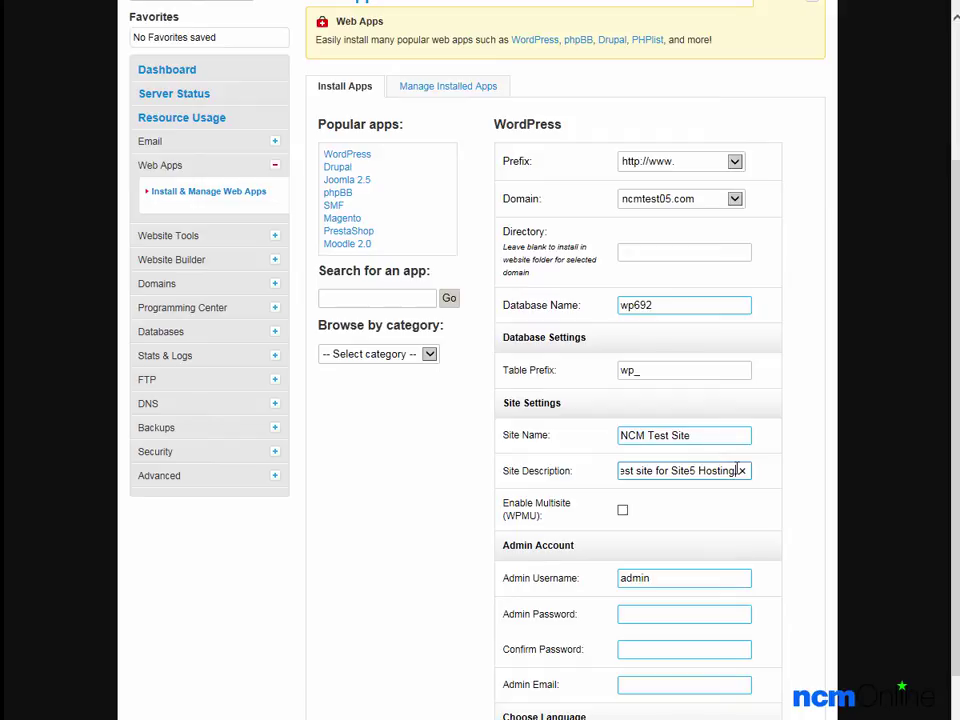
pyautogui.press('Tab')
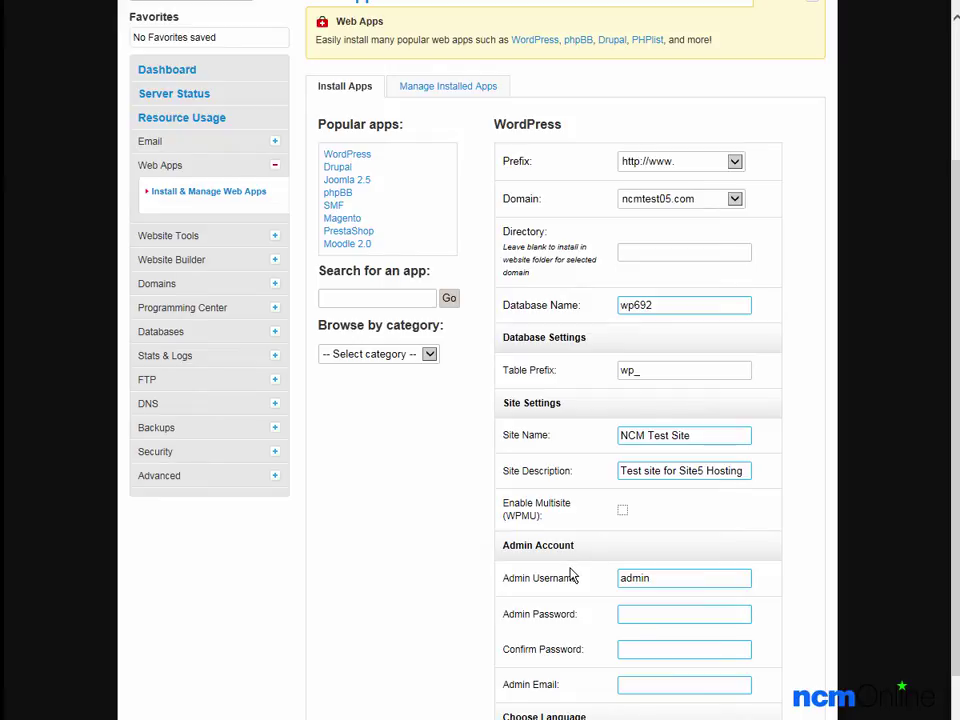
# Replace the default 'admin' username with the new administrator's username.
pyautogui.doubleClick(728, 576)
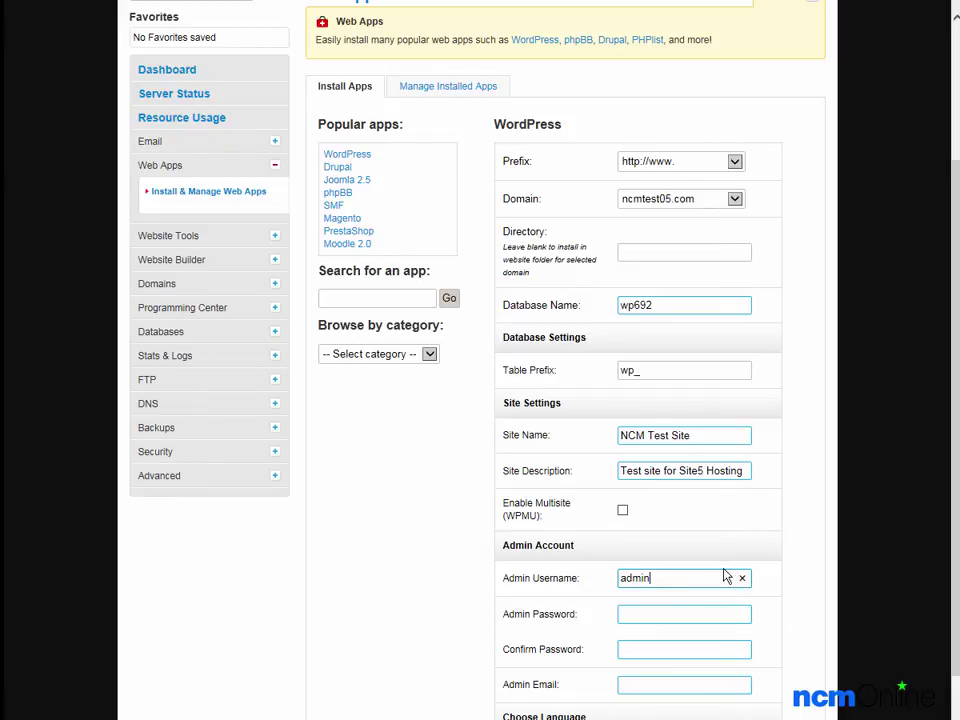
pyautogui.press('BackSpace')
pyautogui.press('Tab')
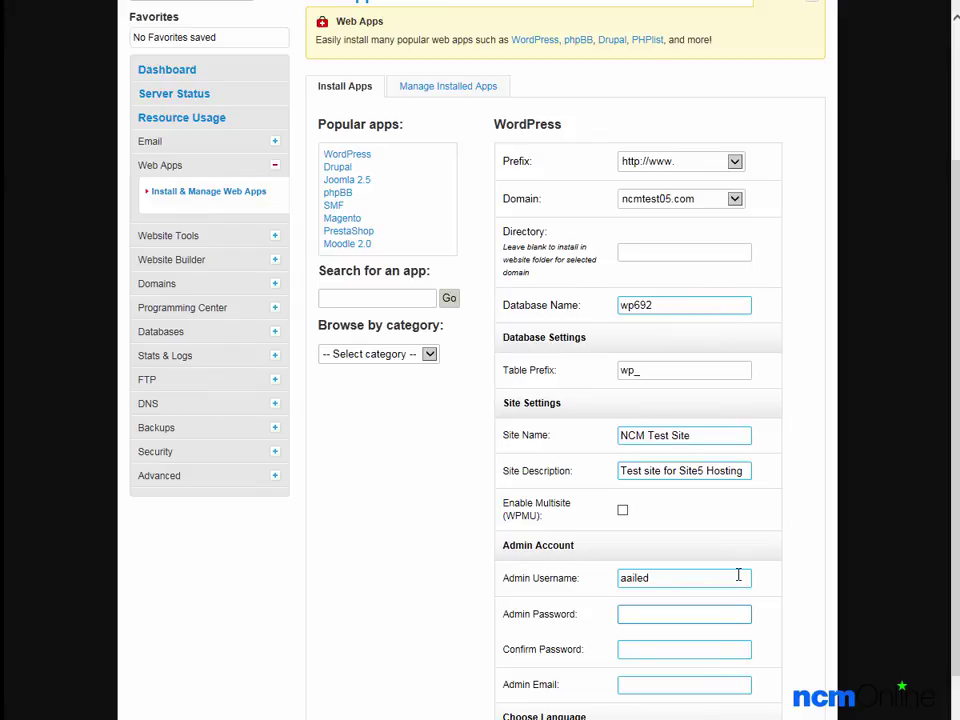
# Paste the admin password into both password fields and enter the admin's e-mail address.
pyautogui.hotkey('ctrl', 'v')
pyautogui.press('Tab')
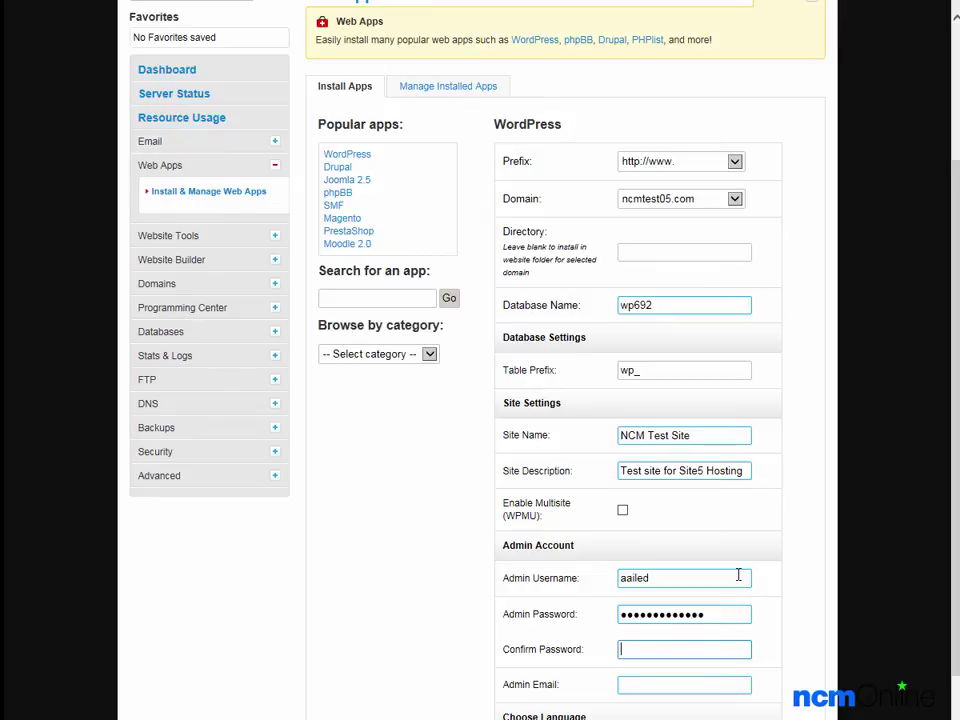
pyautogui.hotkey('ctrl', 'v')
pyautogui.press('Tab')
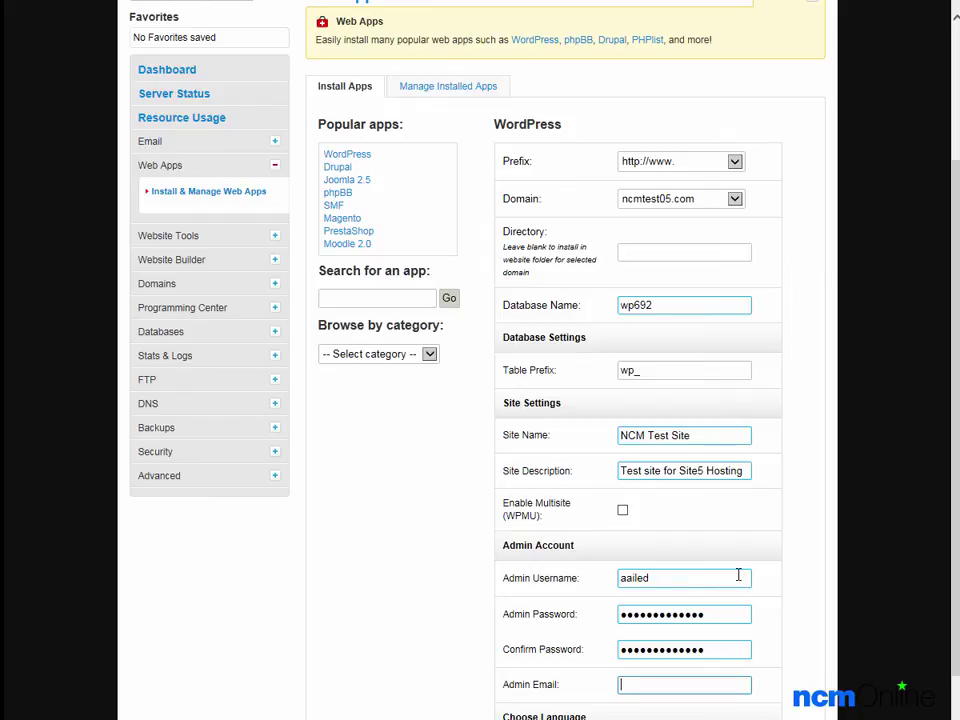
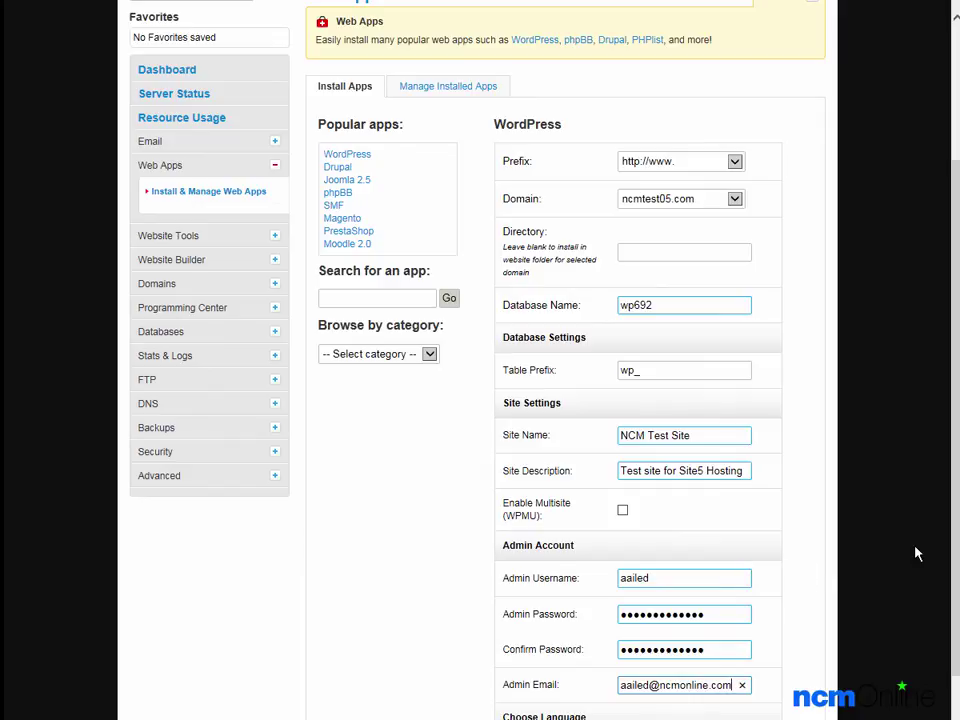
pyautogui.scroll(-3, 957, 552)
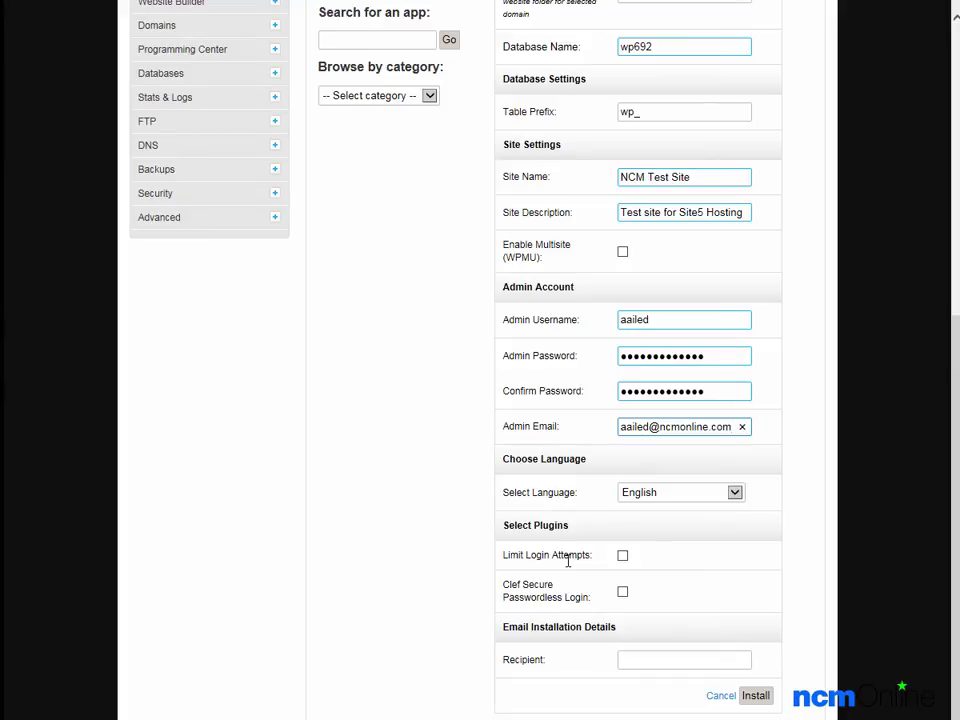
# Enable Limit Login Attempts and send the installation details to the admin's e-mail address.
pyautogui.click(622, 557)
pyautogui.click(643, 662)
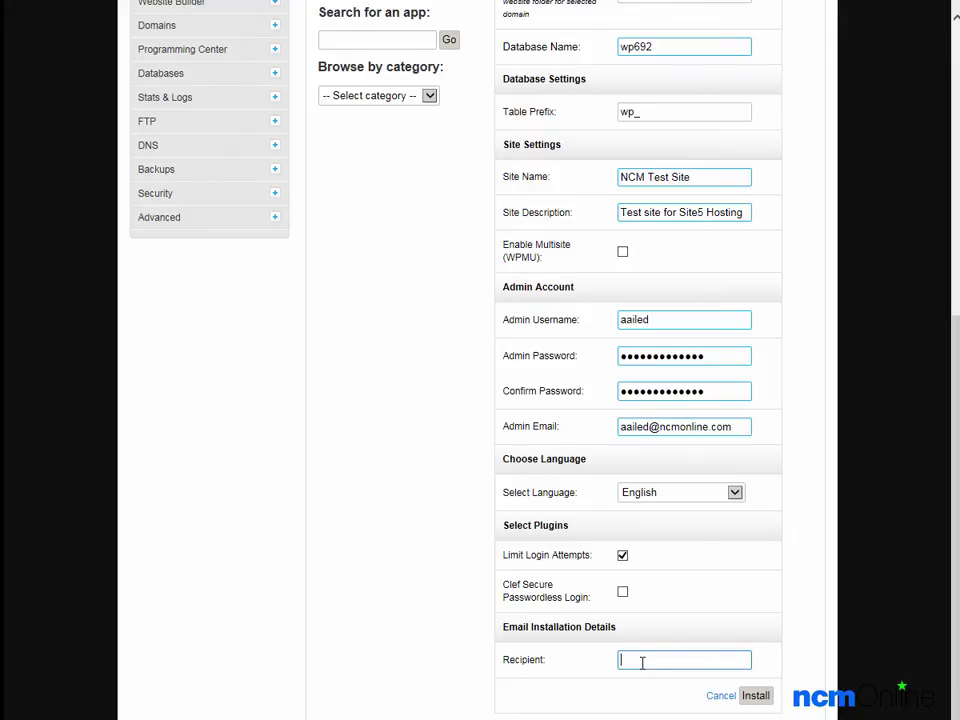
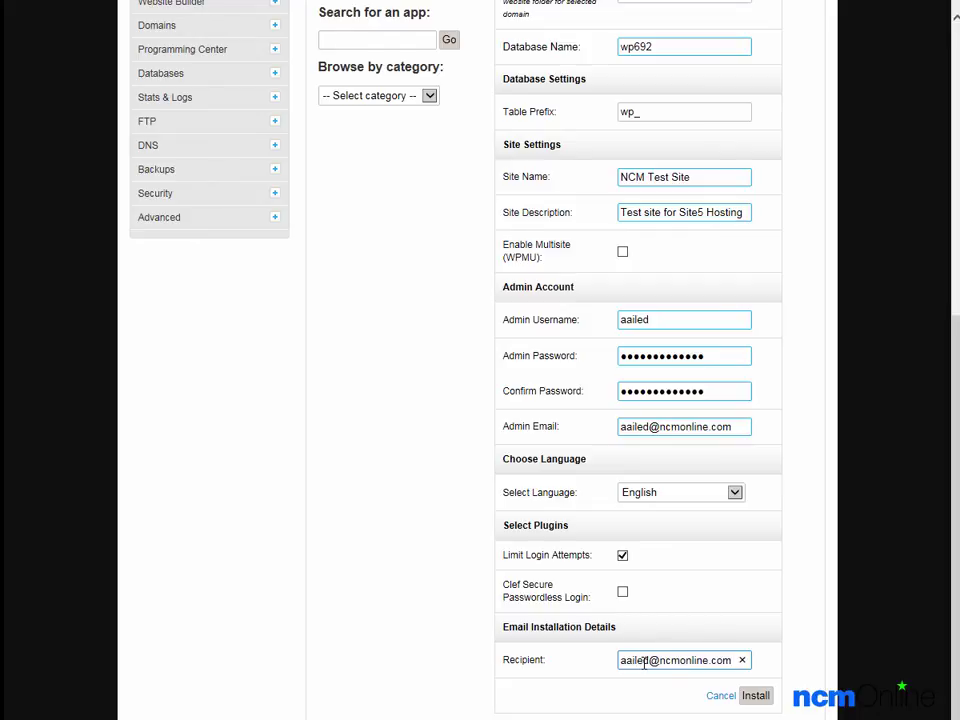
# Install WordPress, then log in at wp-login with the new admin username and password.
pyautogui.click(757, 698)
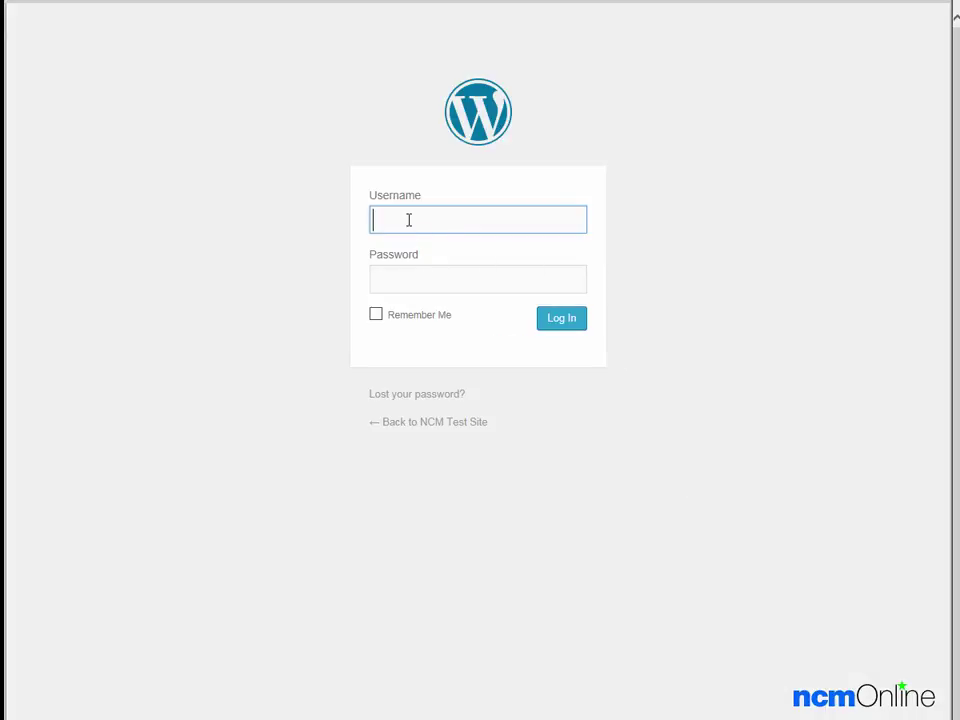
pyautogui.press('Tab')
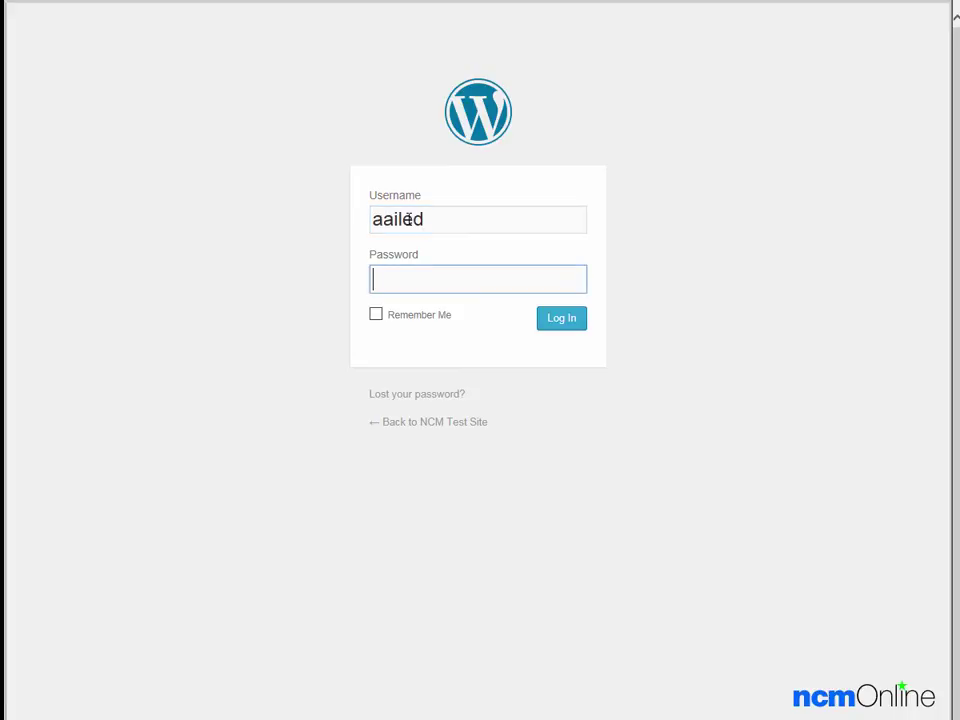
pyautogui.hotkey('ctrl', 'v')
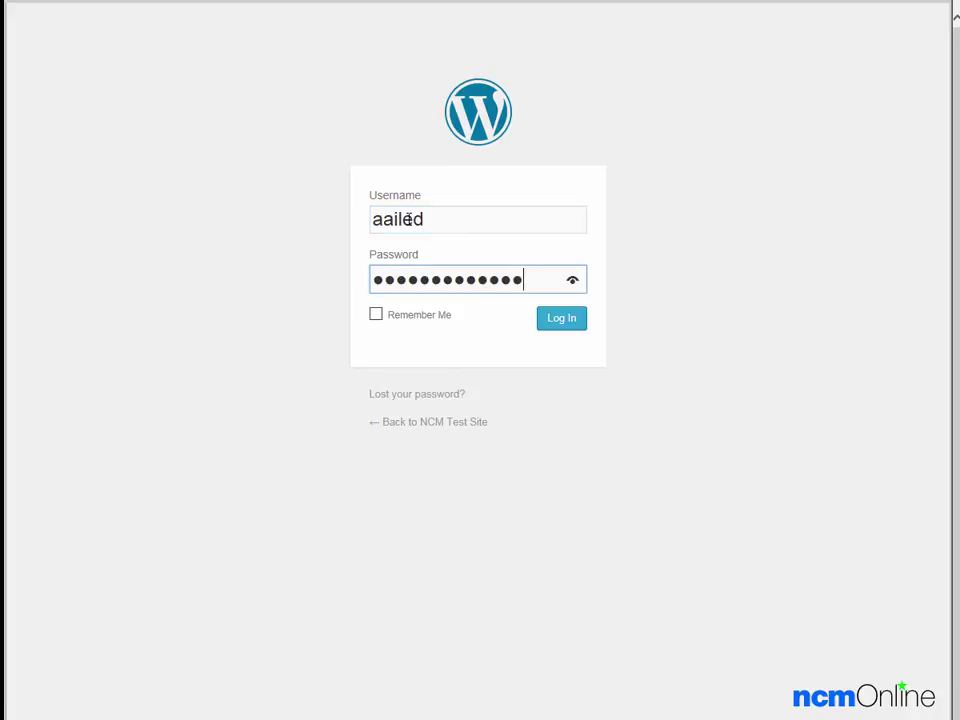
pyautogui.click(561, 320)
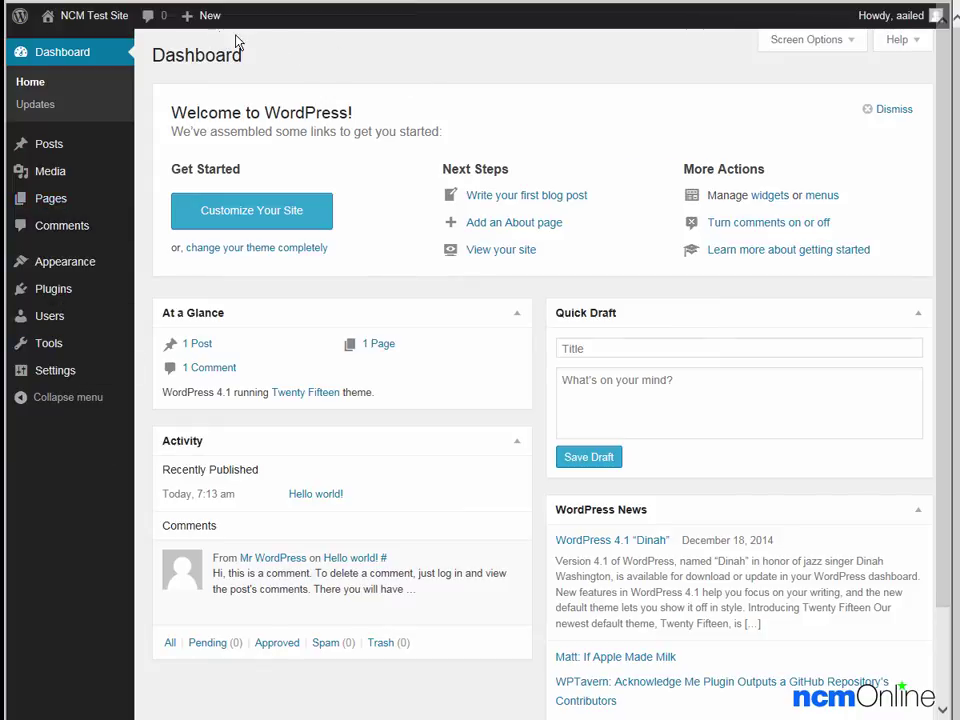
# Create a new post from the admin bar and dismiss the Distraction-Free Writing tip.
pyautogui.moveTo(191, 27)
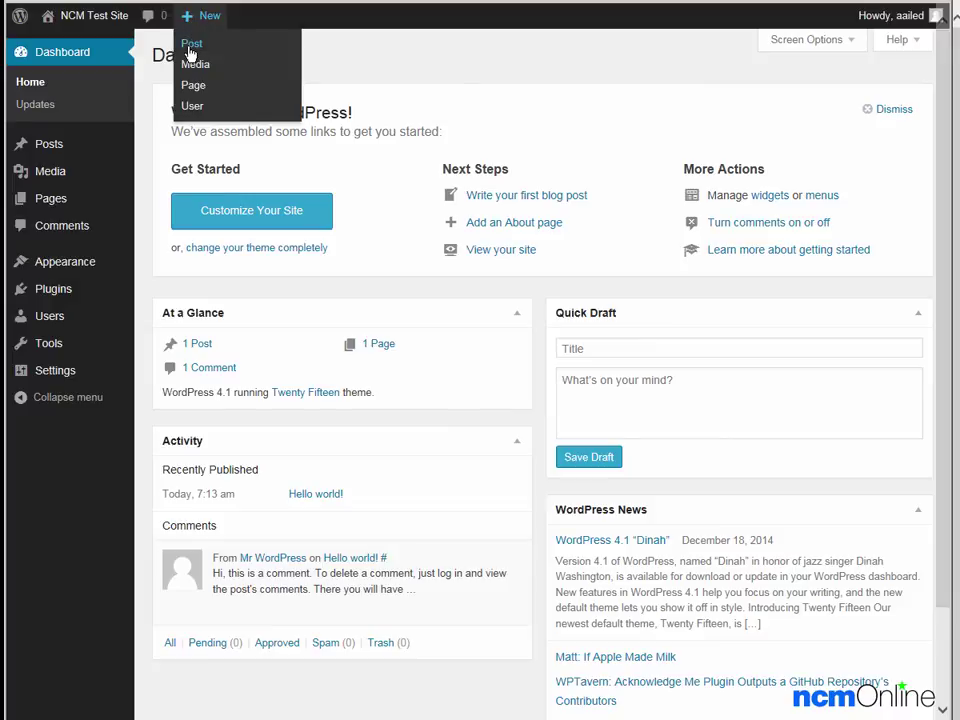
pyautogui.click(191, 45)
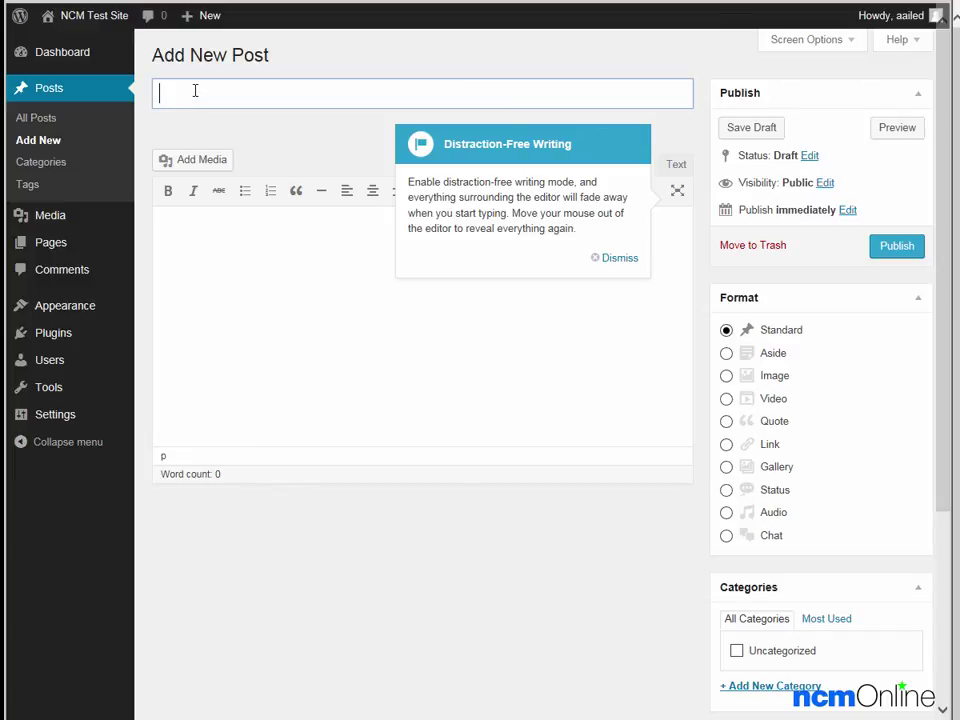
pyautogui.click(608, 257)
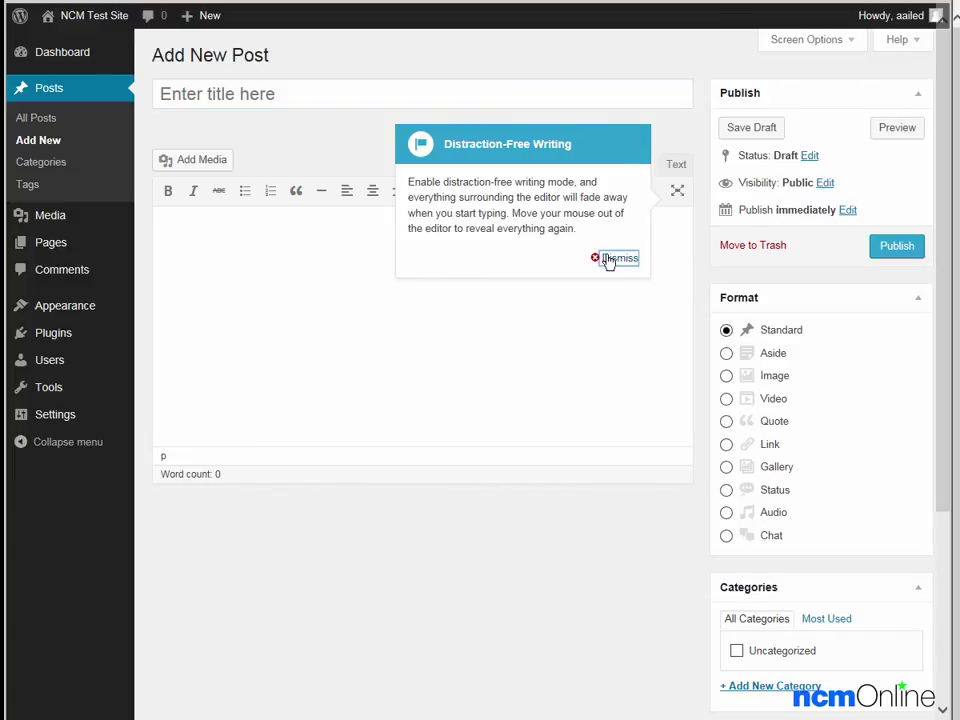
pyautogui.click(228, 236)
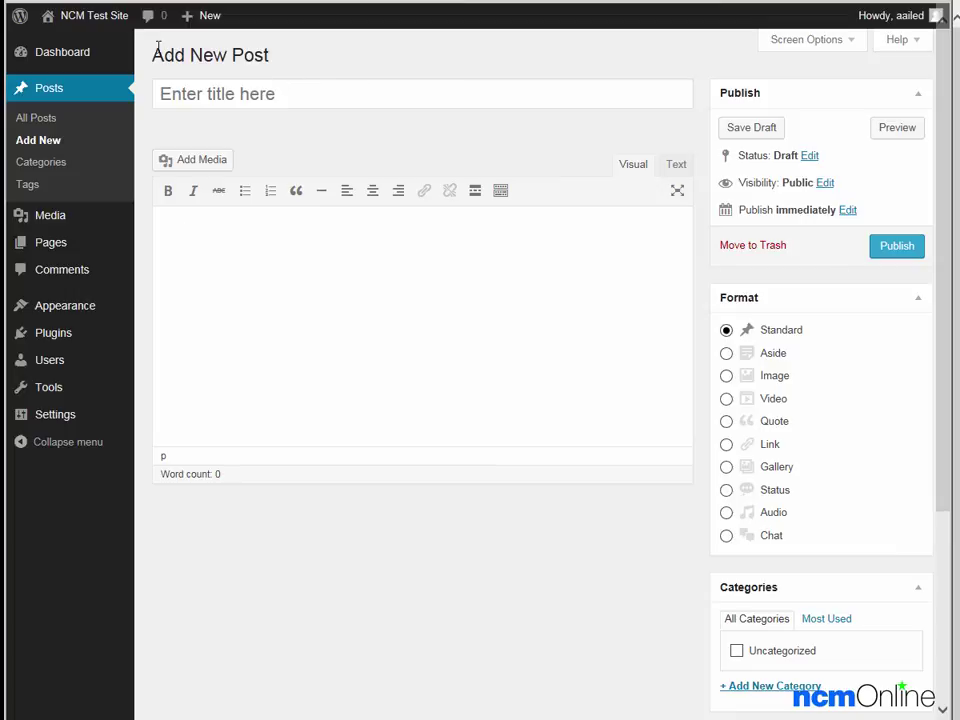
pyautogui.moveTo(105, 28)
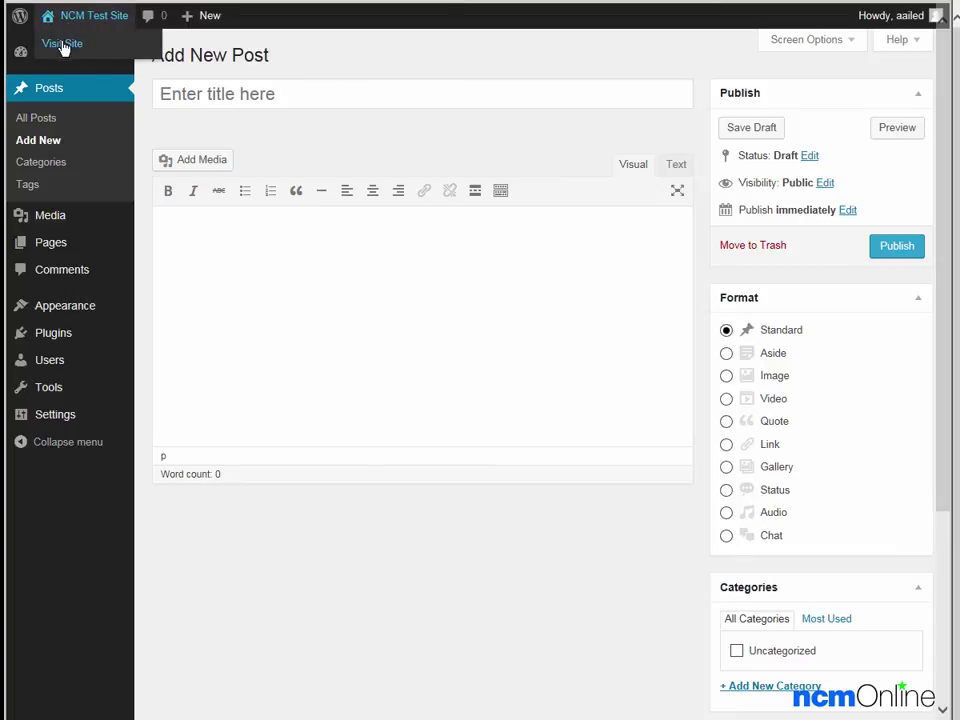
# Visit the live NCM Test Site front page showing the Hello world! post.
pyautogui.click(62, 45)
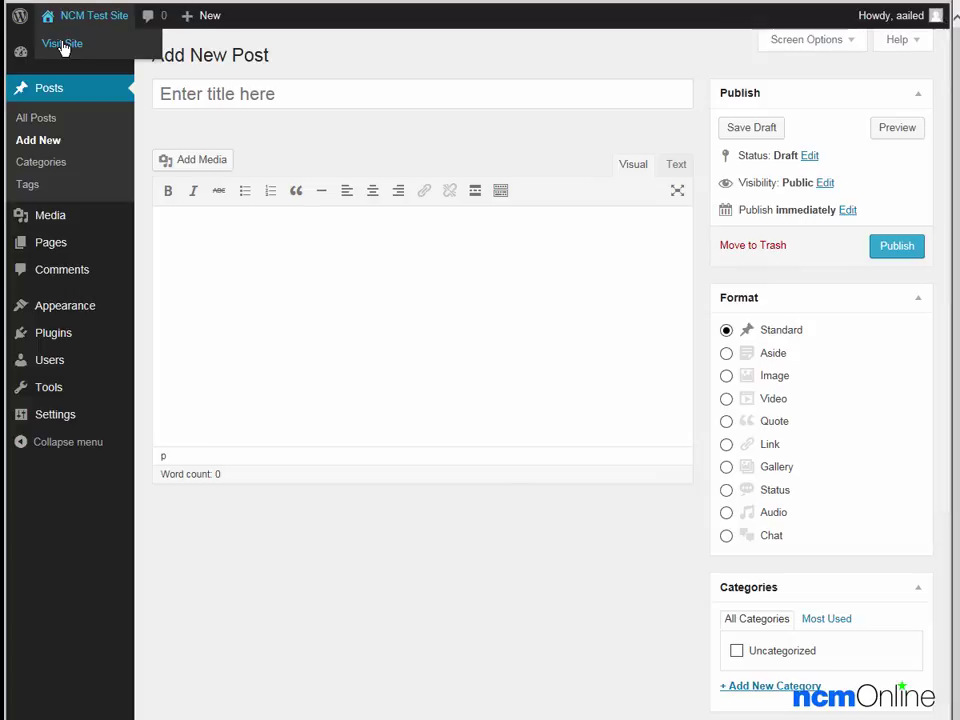